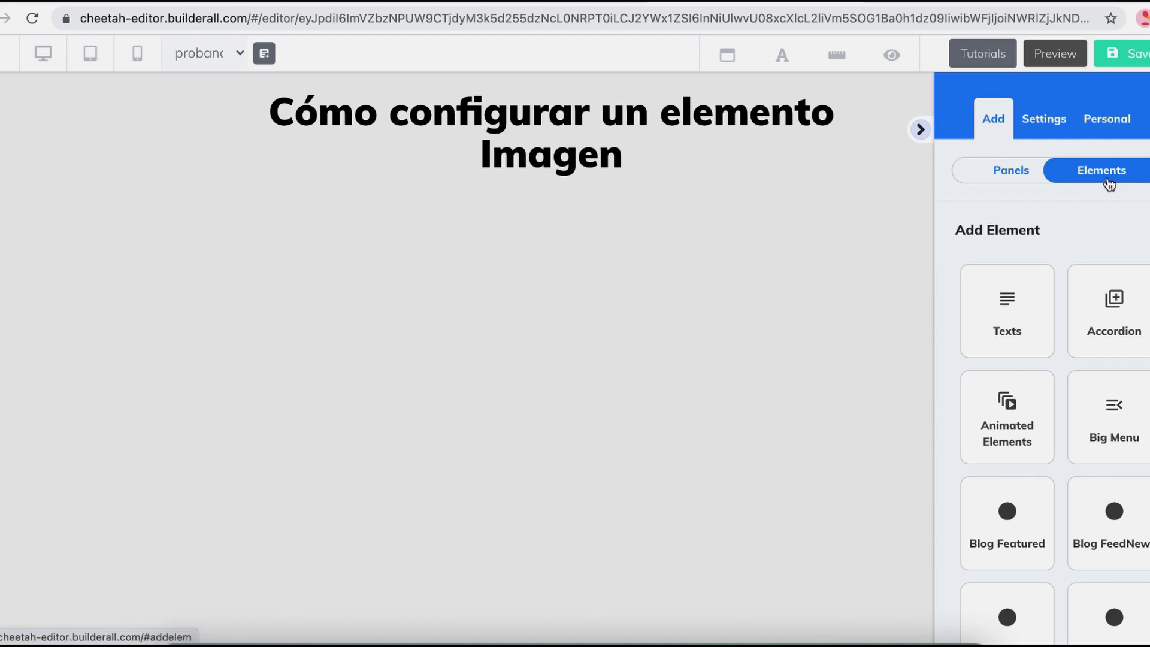
Add the laptop image element to the page below the heading.
scroll(1126, 239, down, 8)
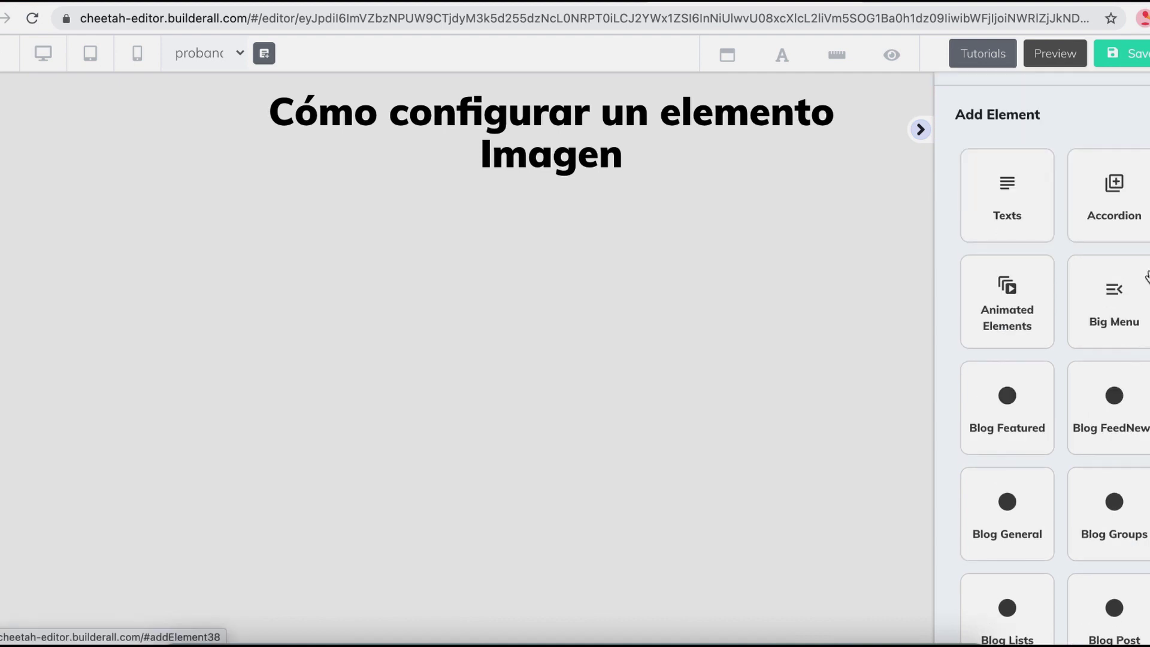
scroll(1148, 276, down, 15)
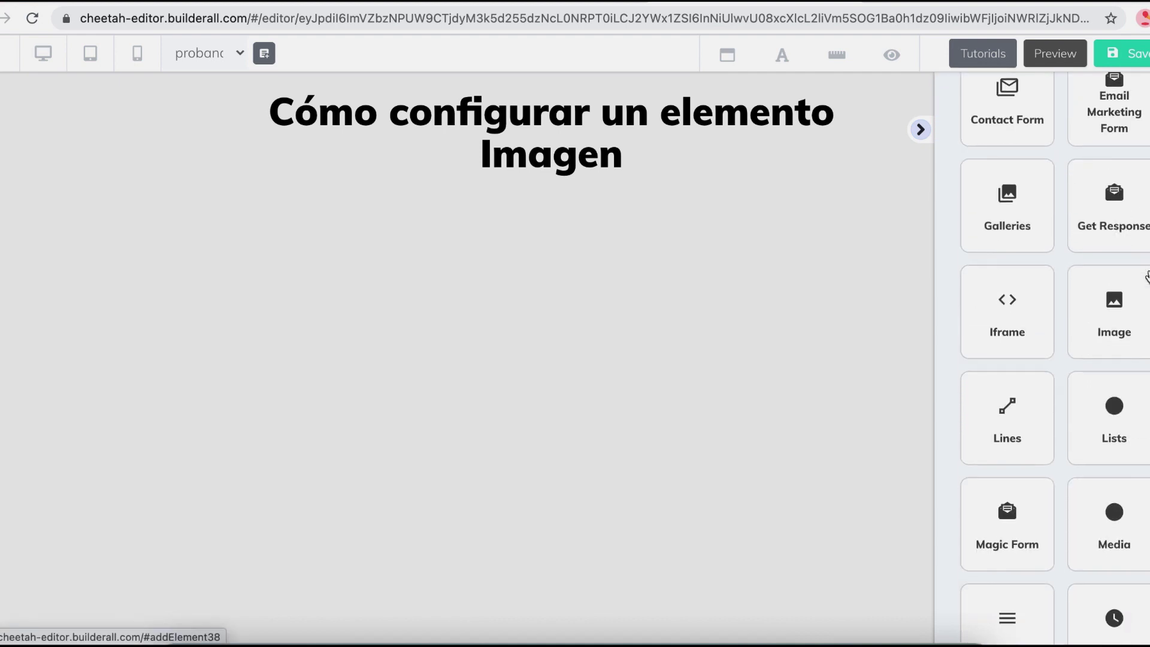
scroll(1147, 275, up, 6)
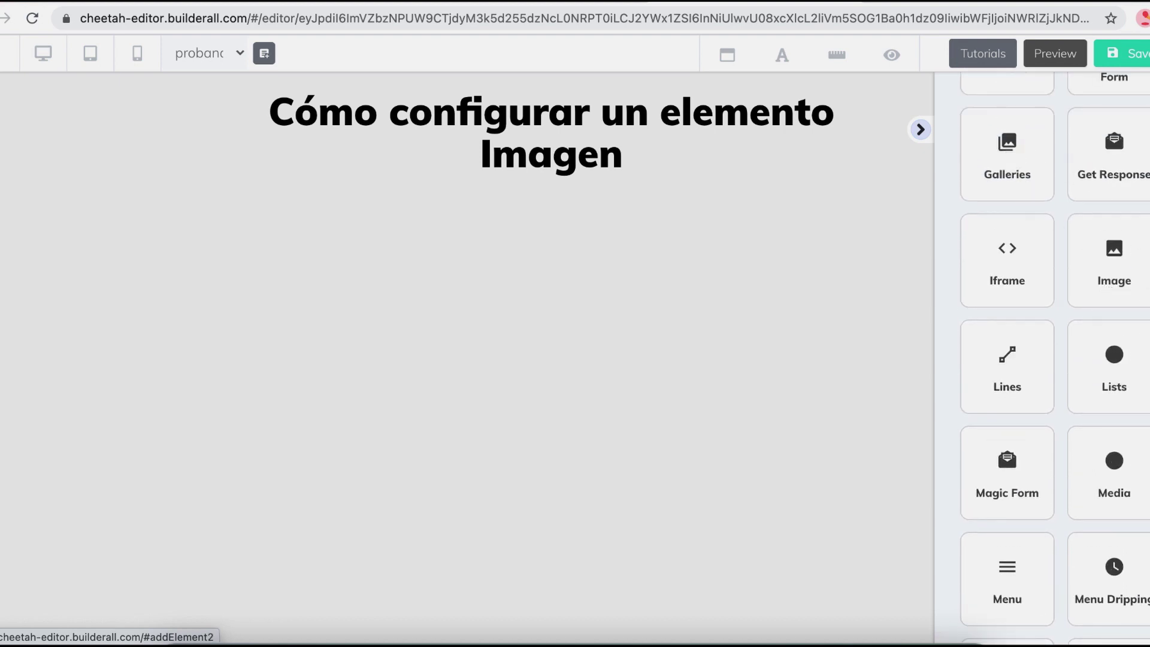
click(1122, 279)
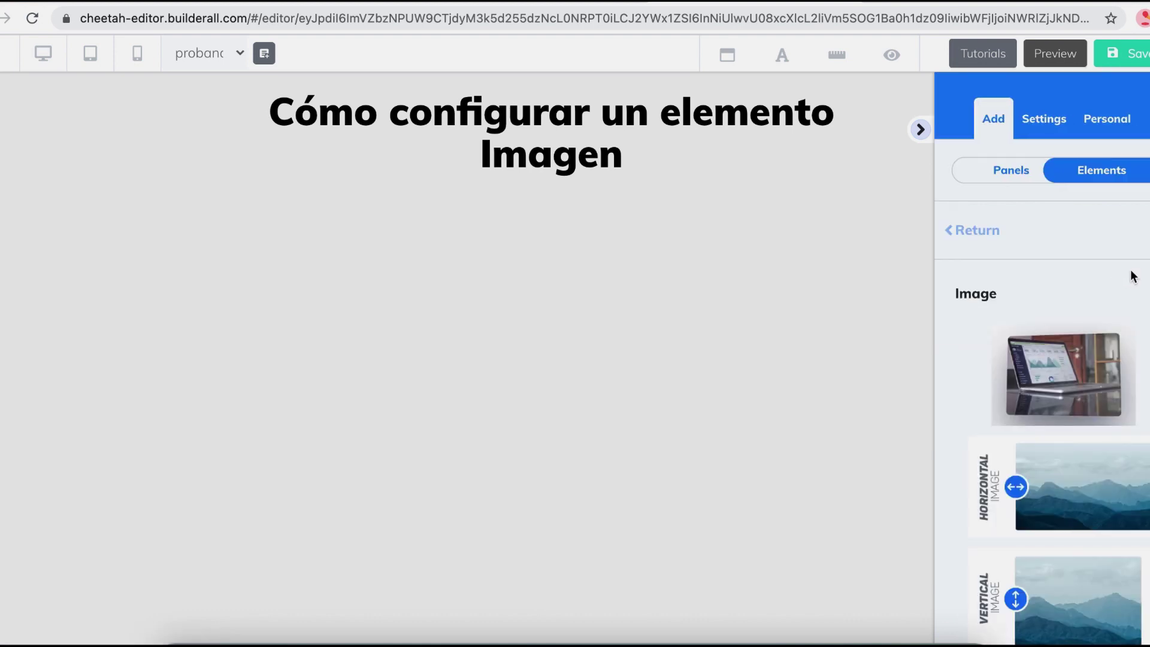
scroll(1124, 300, down, 2)
scroll(1123, 304, down, 1)
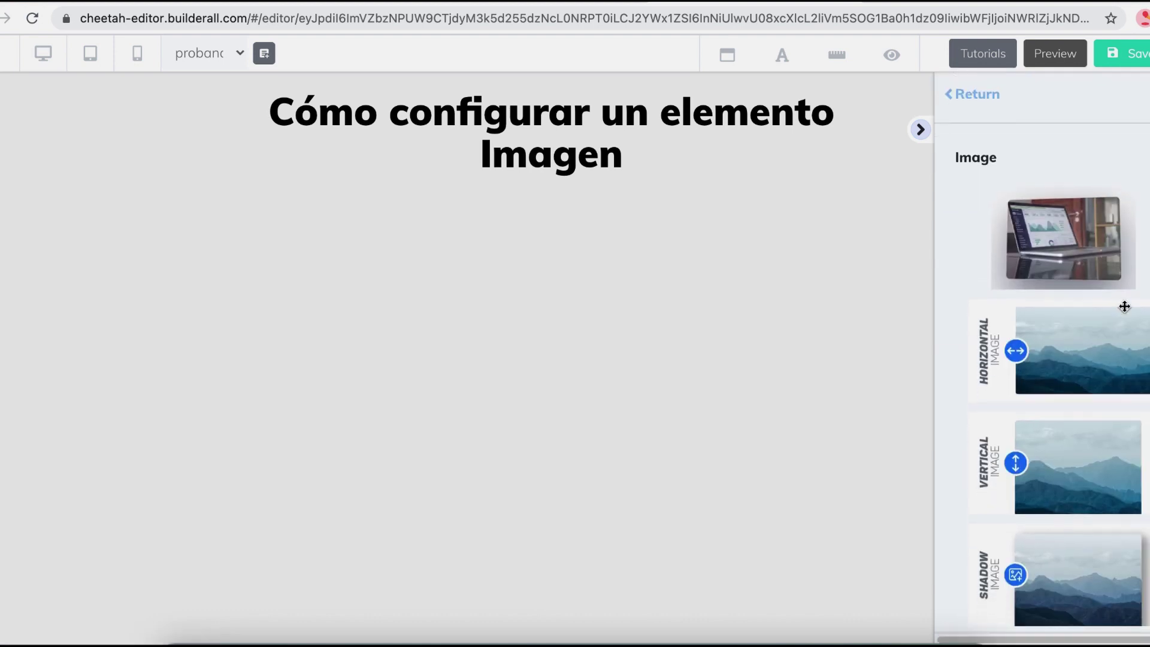
drag(1127, 221, 414, 272)
click(494, 273)
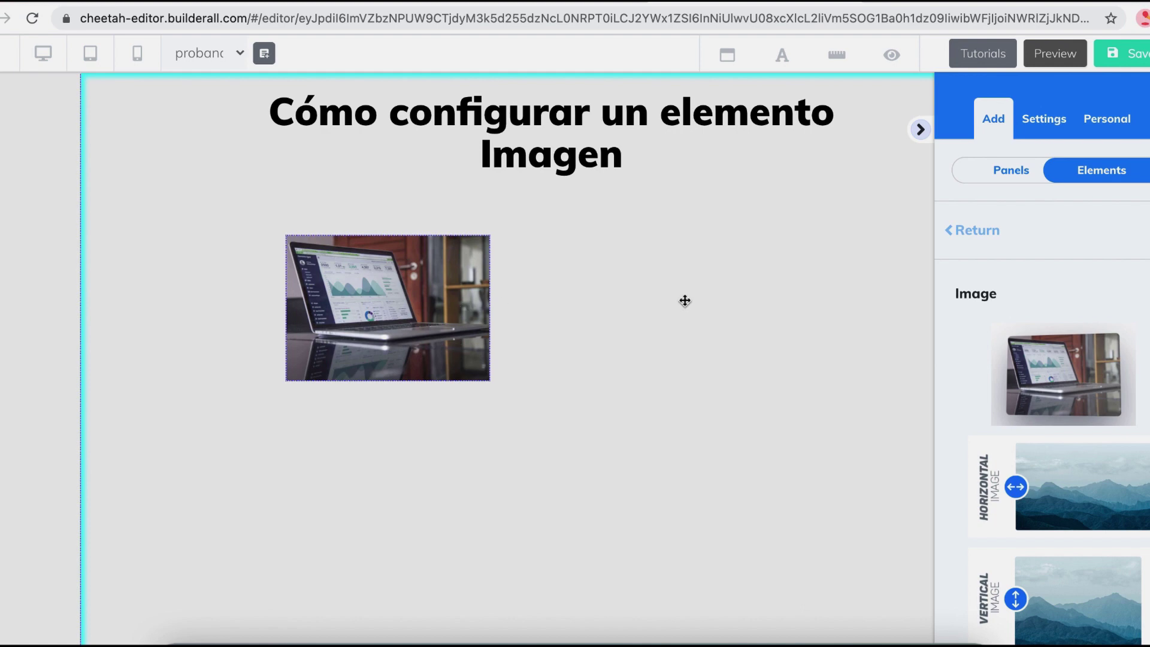
Add the horizontal image element below the laptop picture and place the vertical image element beside it.
scroll(1114, 407, down, 2)
scroll(1117, 396, down, 2)
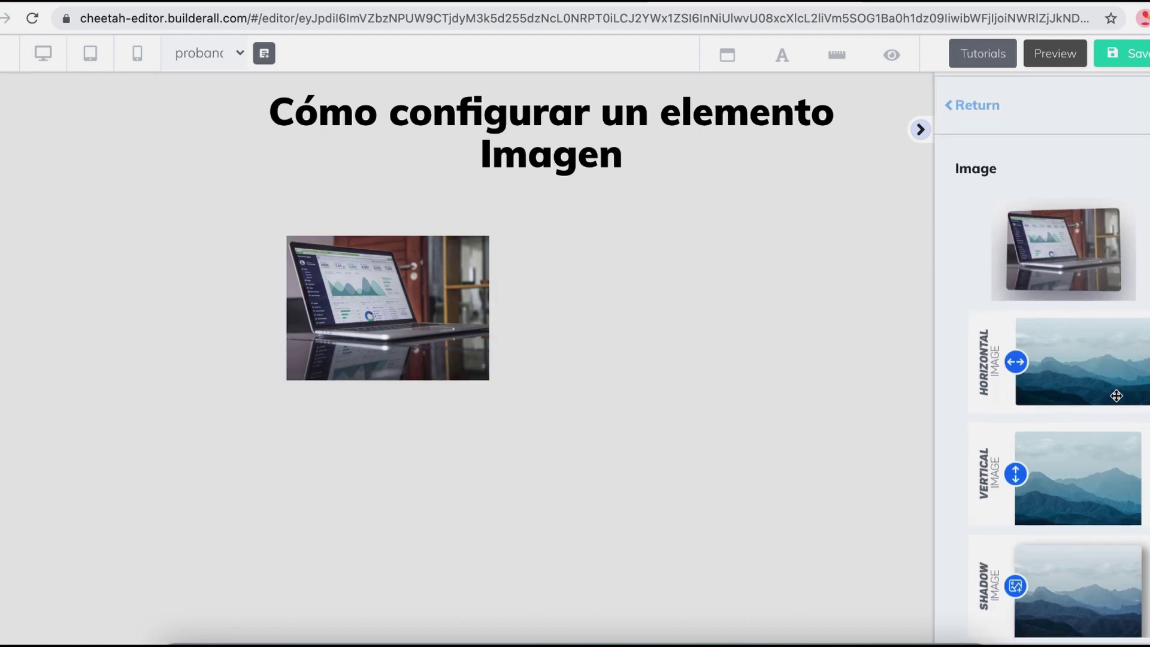
click(1116, 352)
drag(1116, 351, 398, 483)
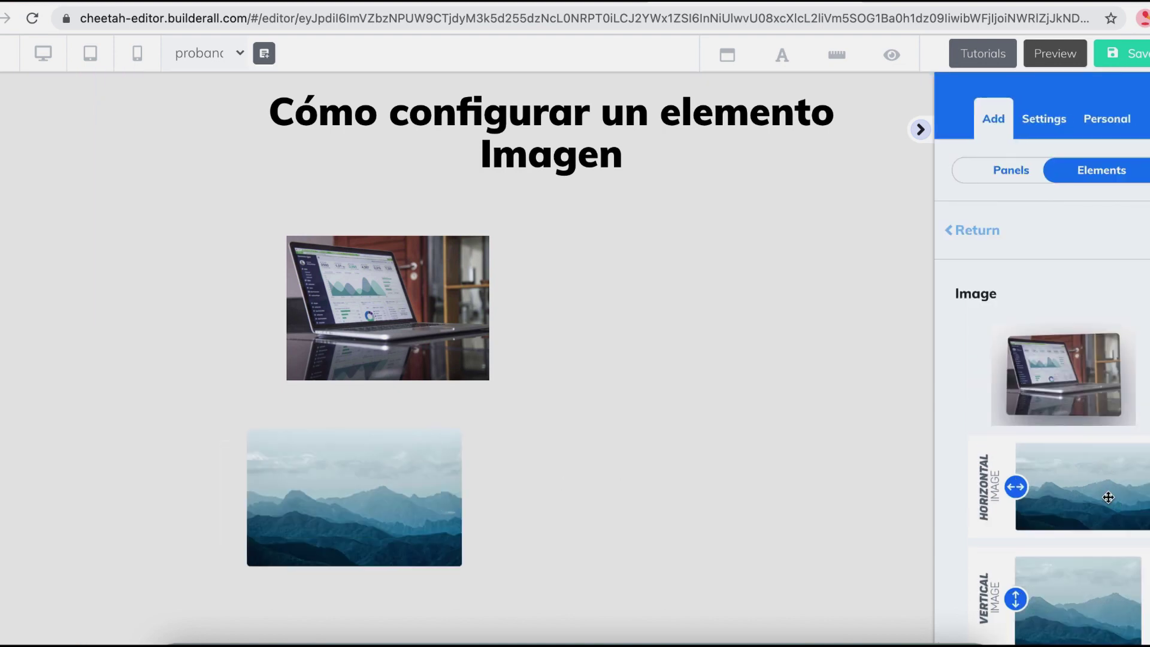
scroll(1120, 500, down, 2)
drag(1119, 467, 663, 465)
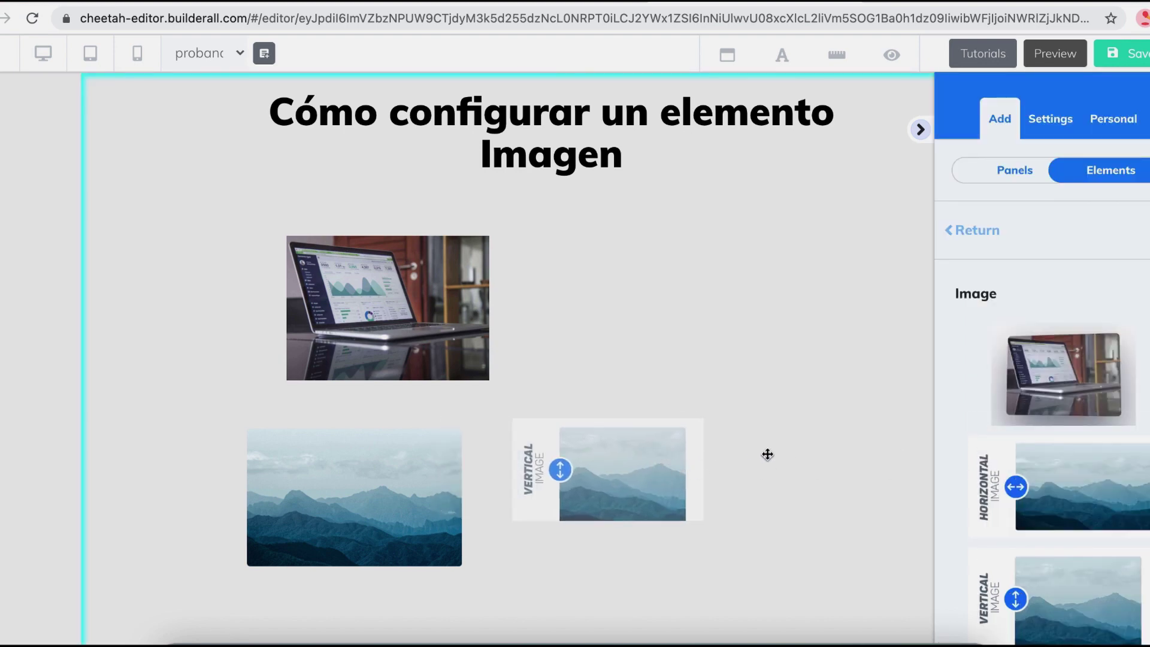
Add the shadow image element beside the vertical image, leaving a wide gap between them.
scroll(767, 451, down, 2)
scroll(1104, 496, down, 3)
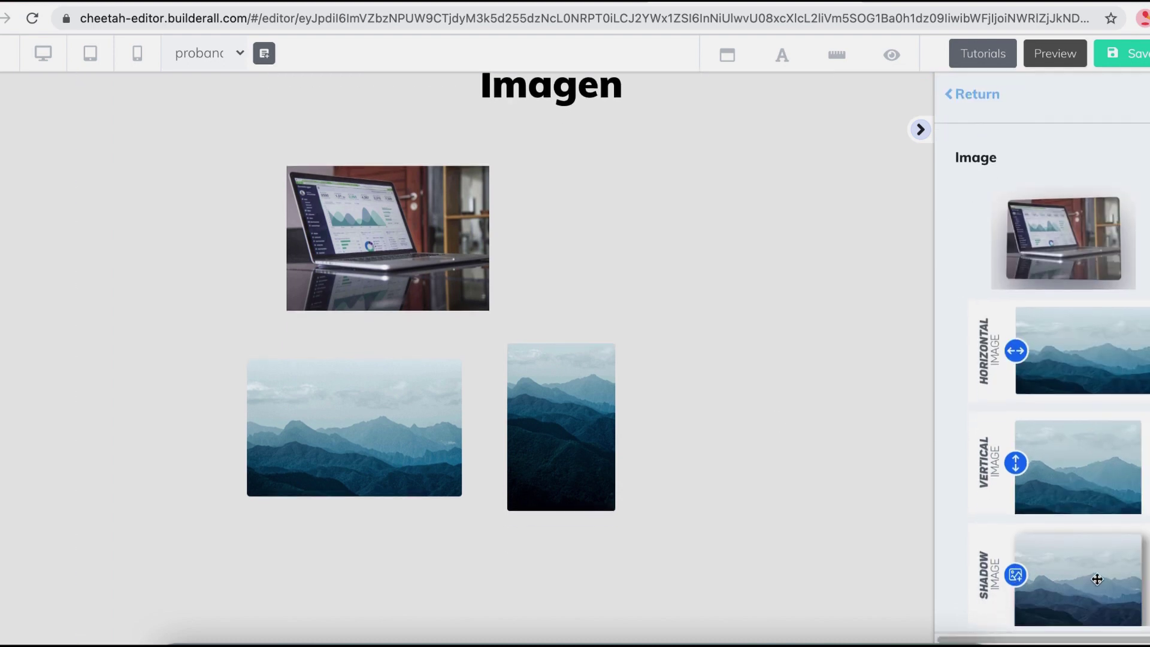
drag(1114, 579, 773, 390)
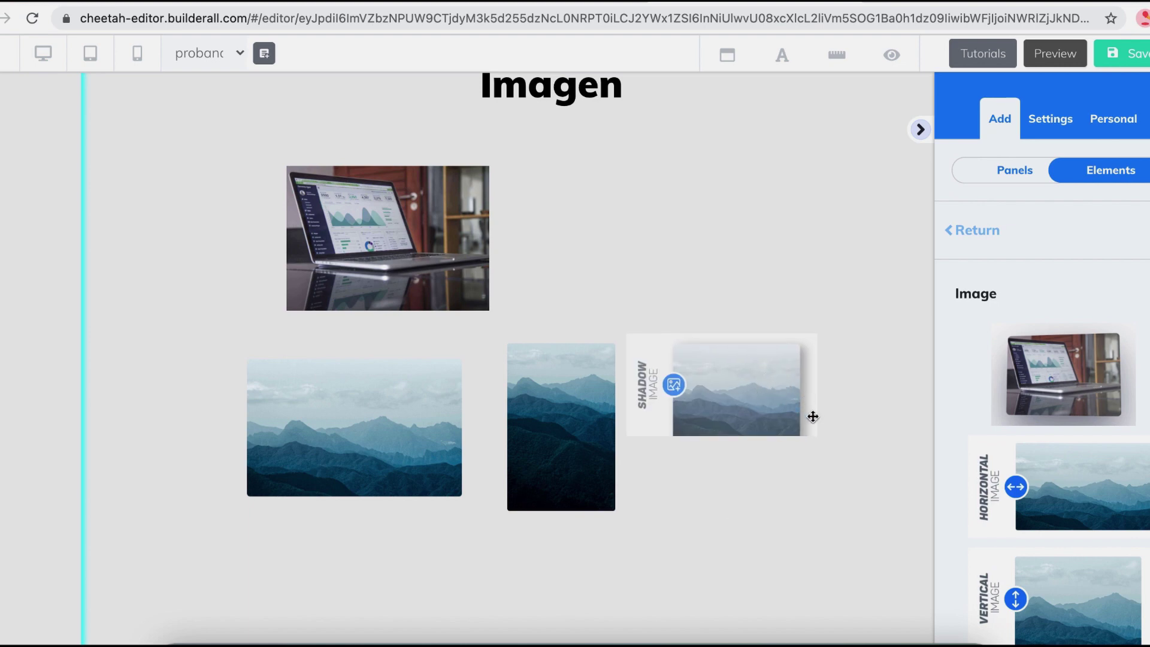
drag(763, 415, 857, 434)
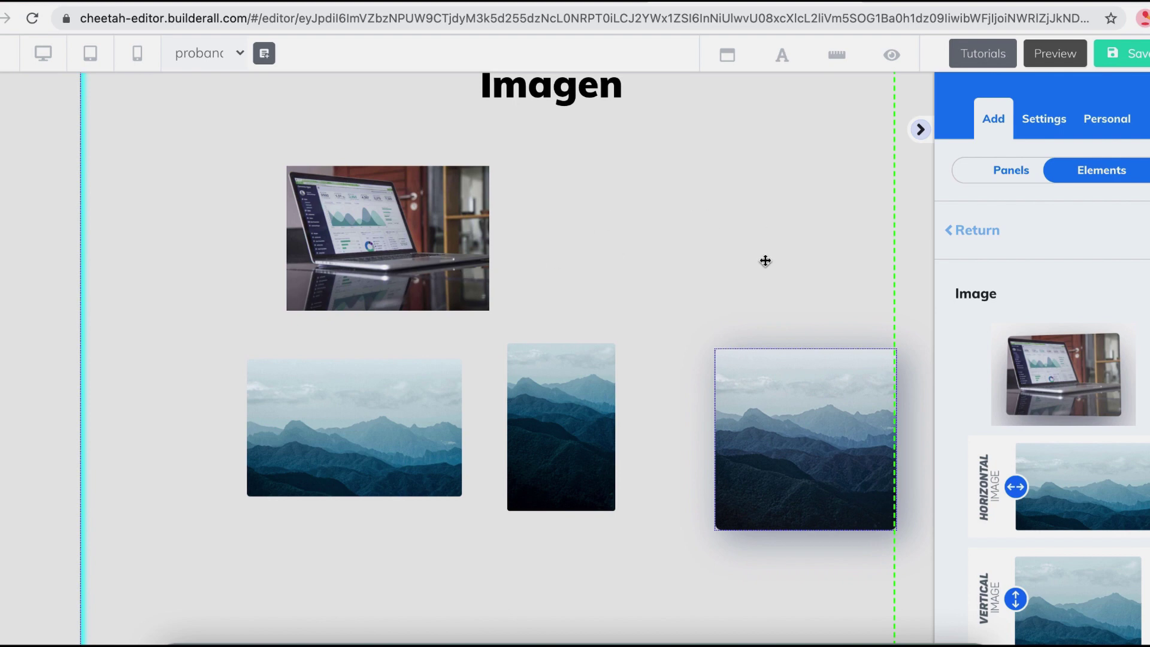
Save the laptop image as a personal element with the description "imagen demo".
click(370, 213)
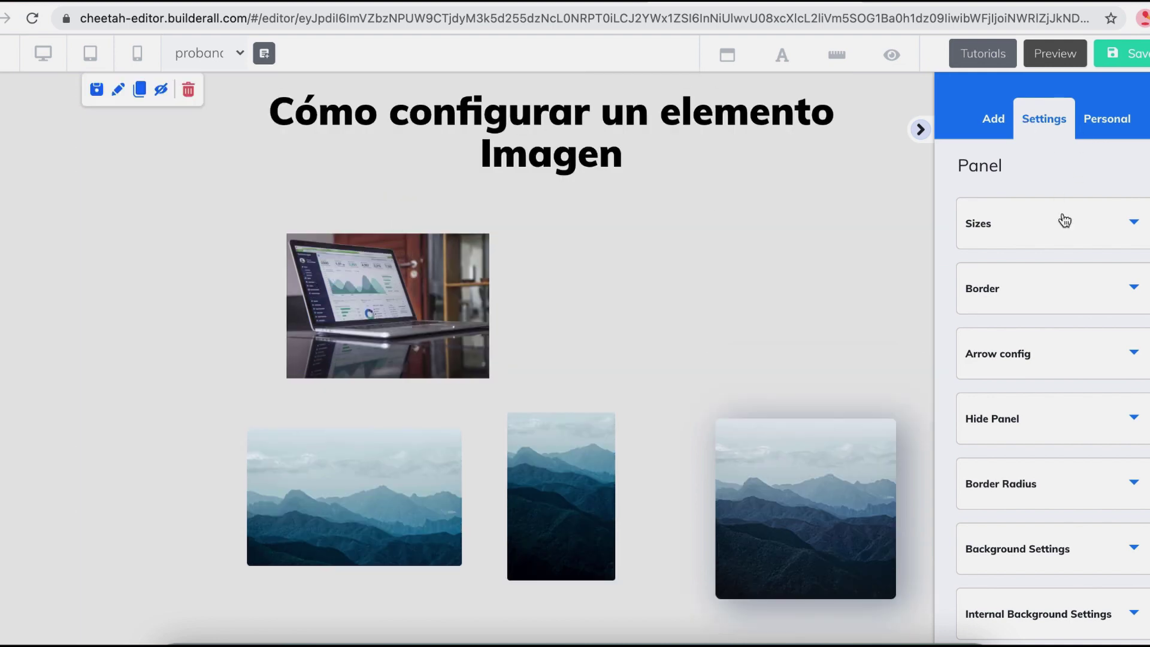
click(393, 296)
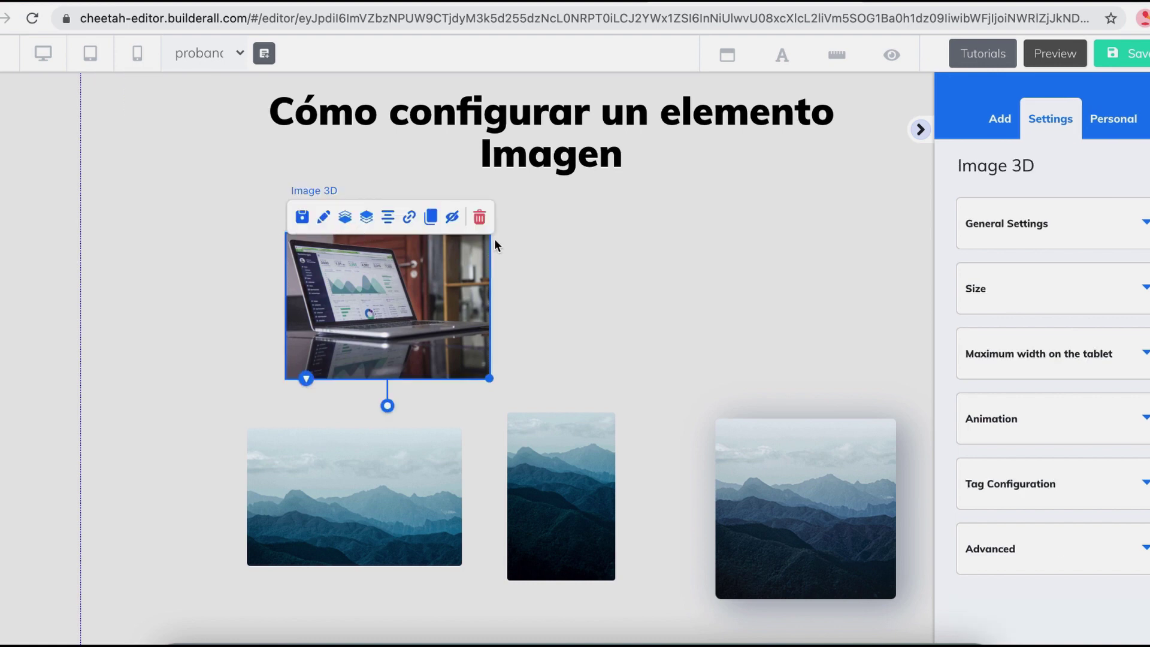
click(303, 219)
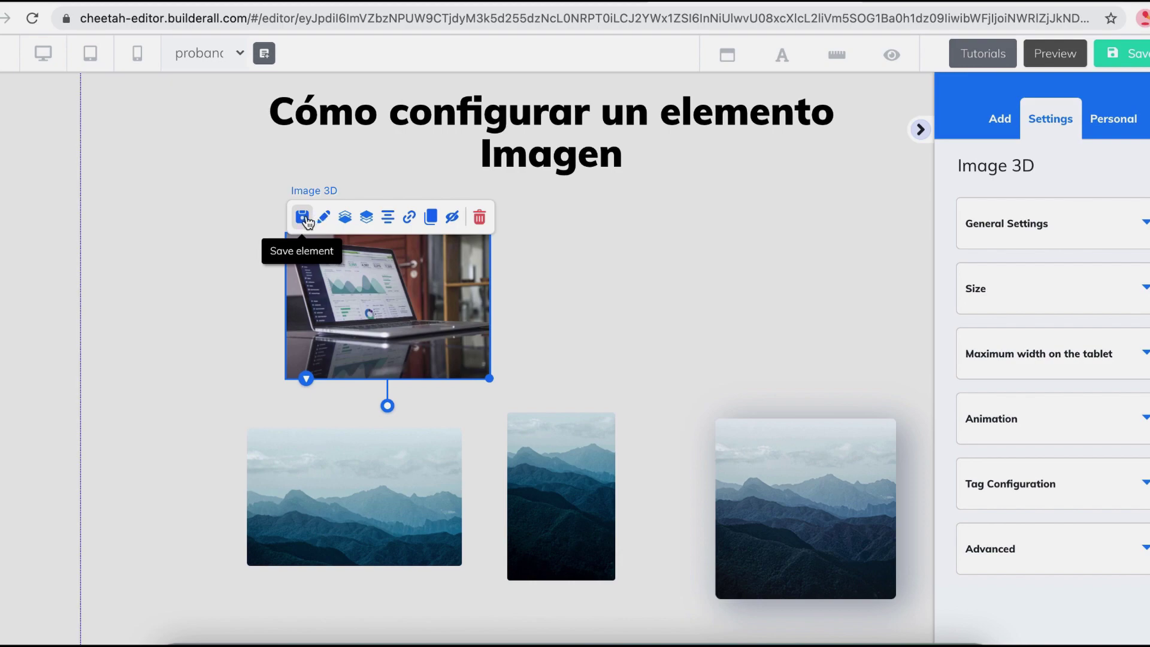
click(304, 219)
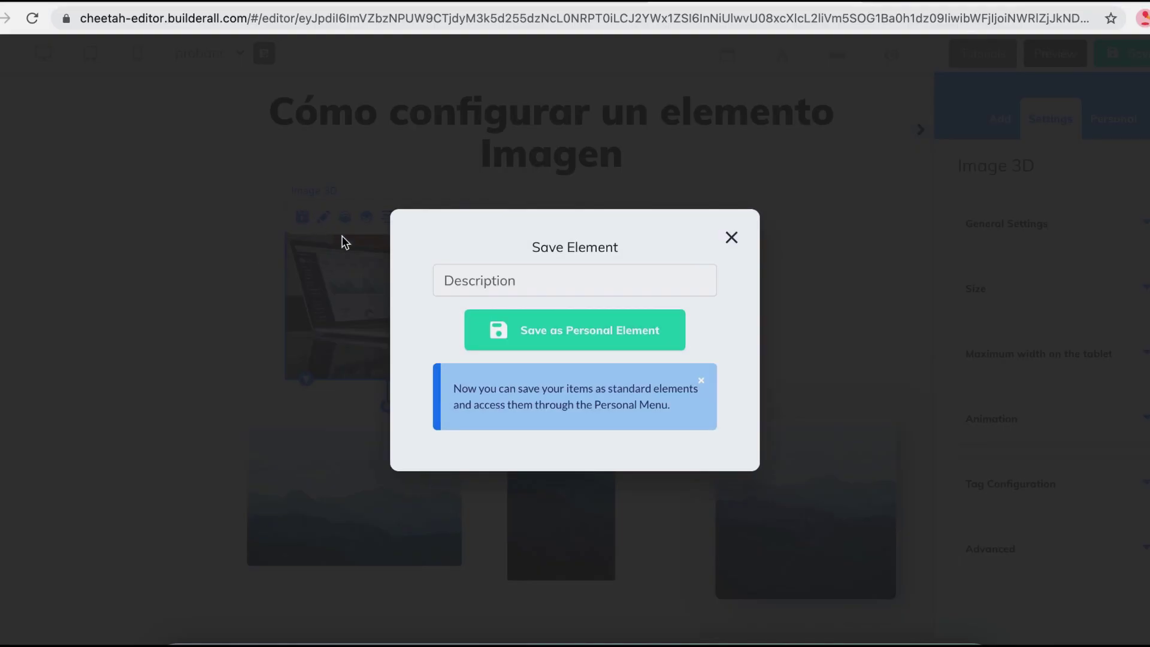
click(522, 281)
click(525, 281)
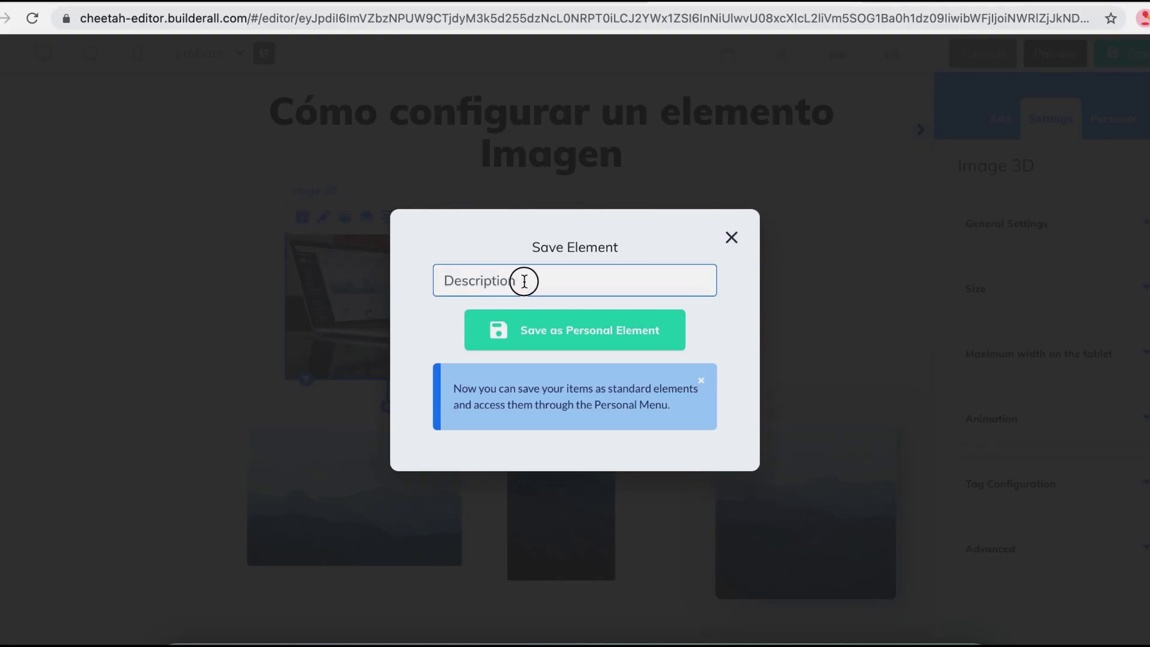
text(imagen)
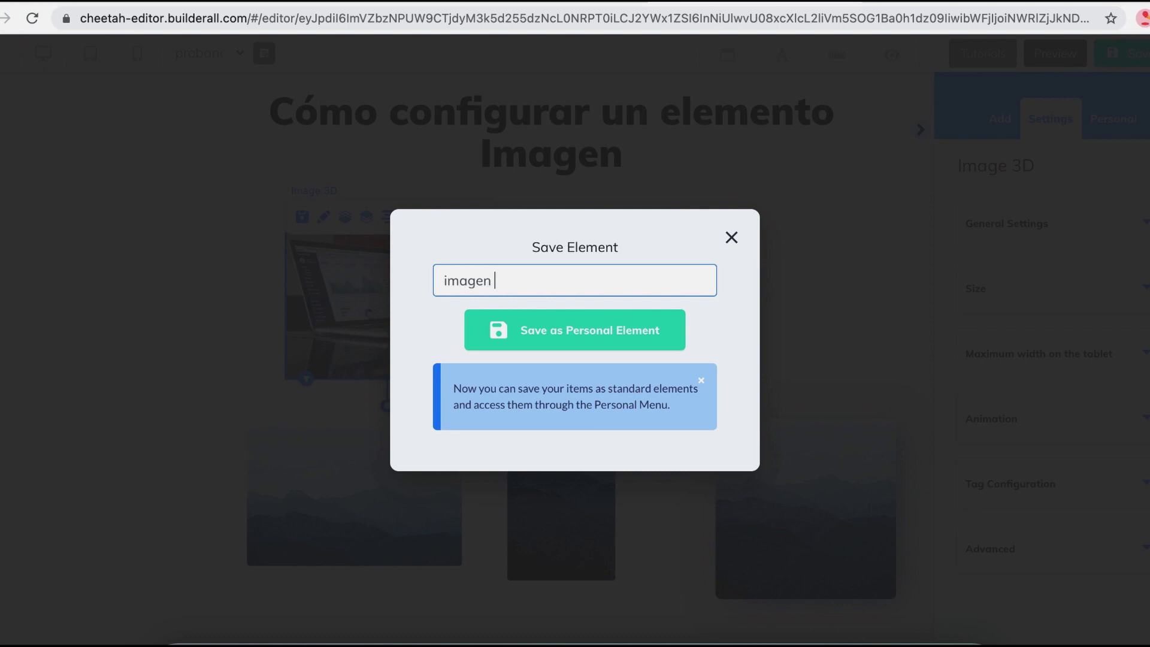
text( demo)
click(599, 343)
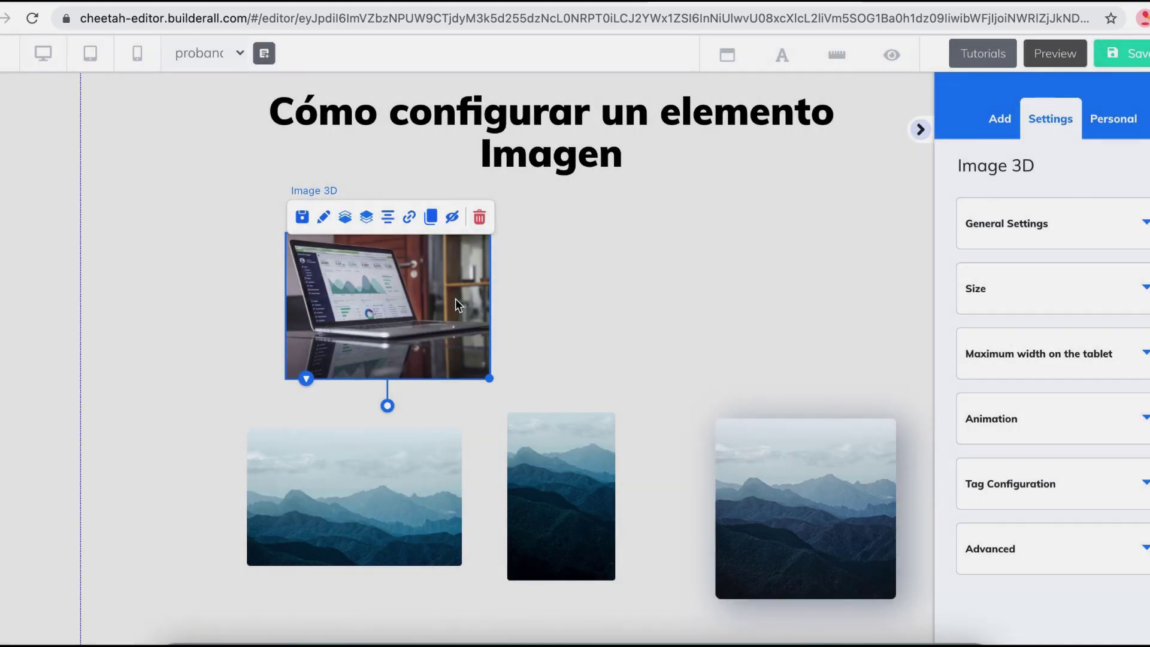
Check the personal library for saved elements and panels.
click(1118, 120)
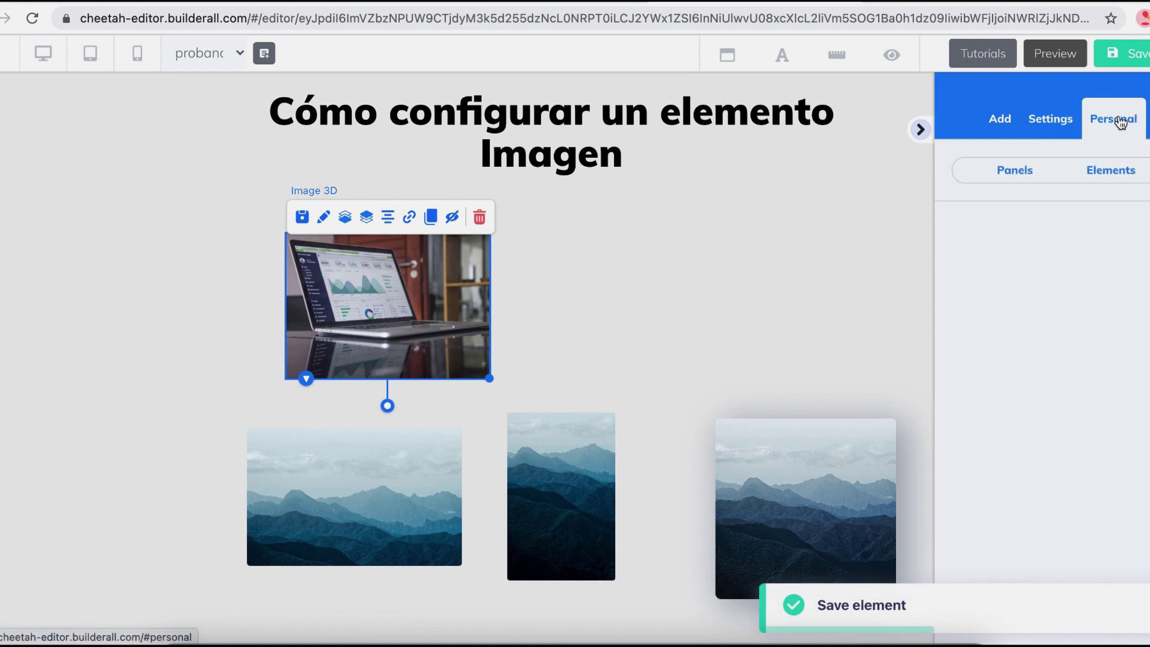
click(1108, 172)
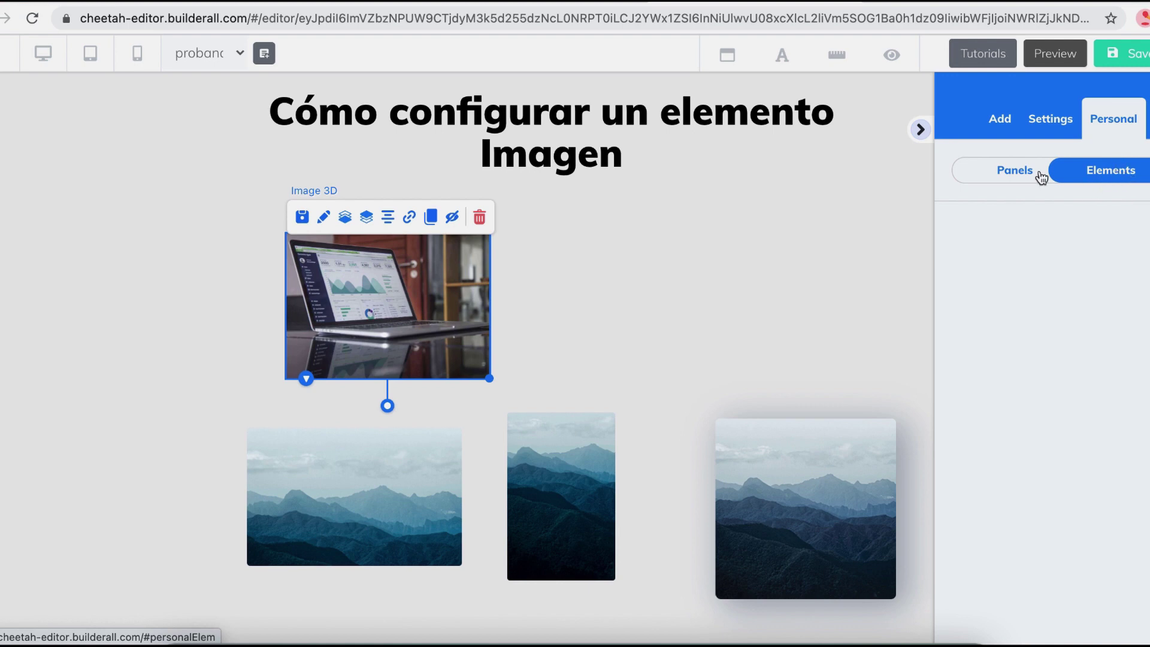
click(974, 173)
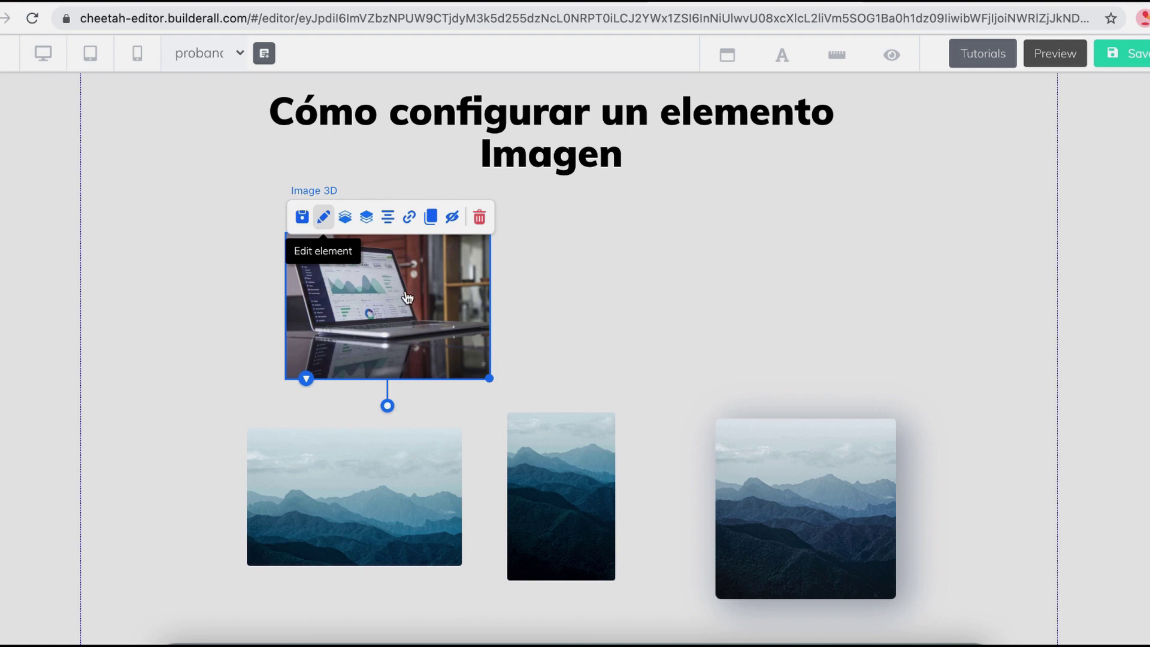
Open the laptop image's floating settings window, move it clear of the picture, look into General Settings and close the window.
double_click(460, 290)
drag(611, 270, 808, 139)
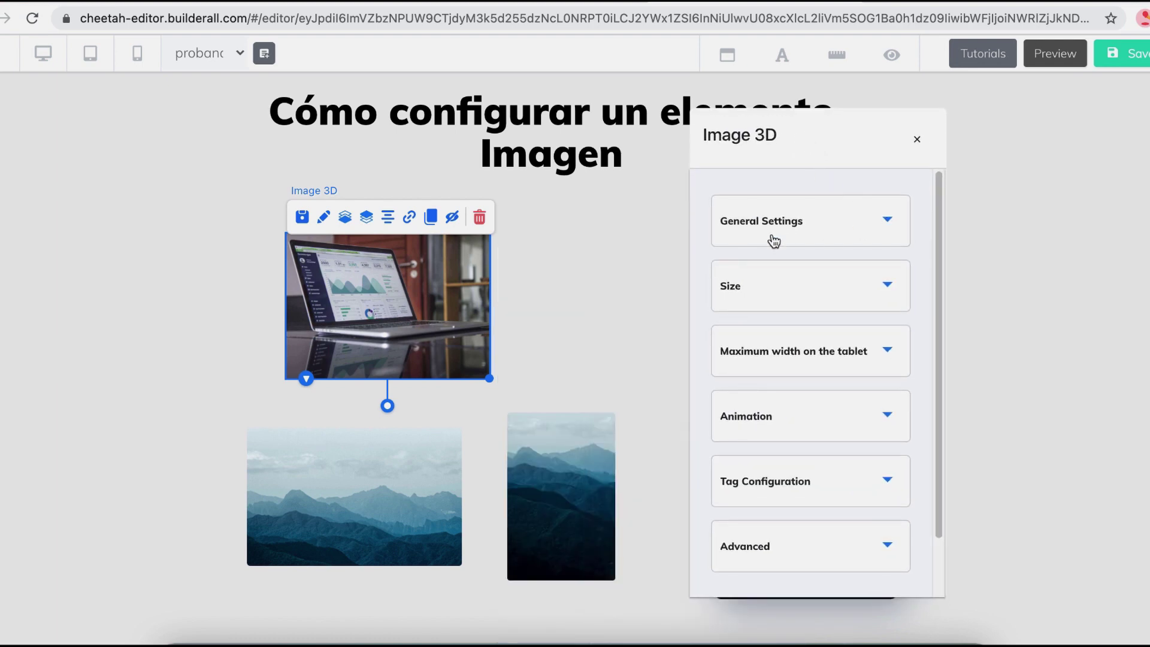
click(885, 226)
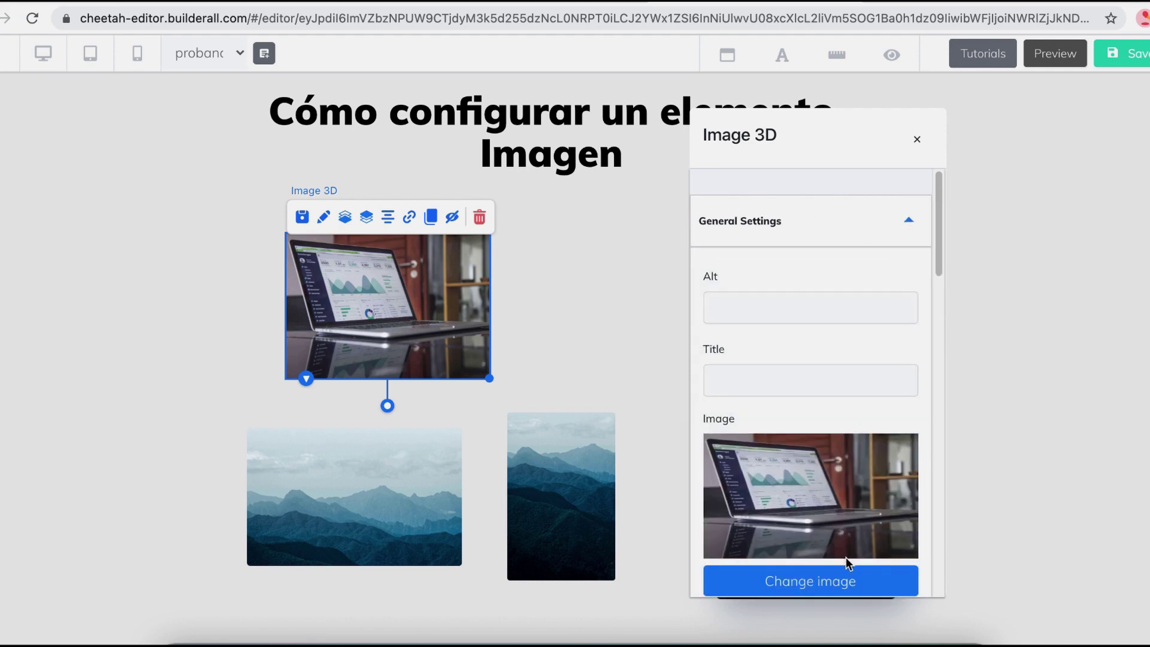
click(917, 139)
click(918, 139)
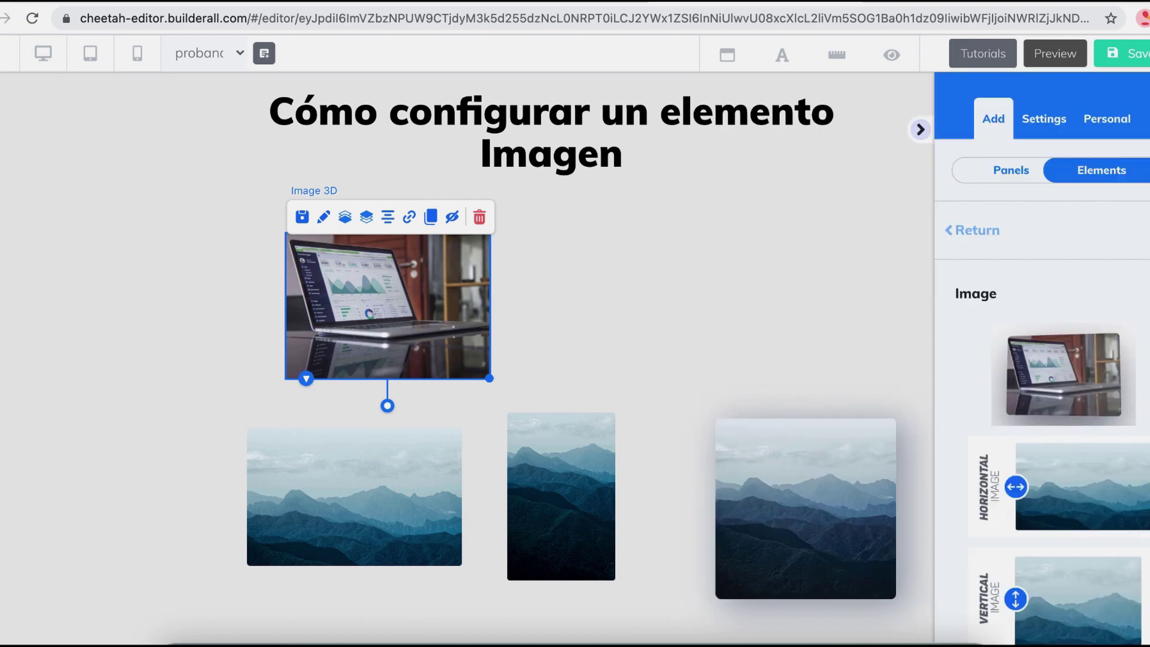
Review the laptop image's general settings and open the file manager to change its image.
click(1045, 120)
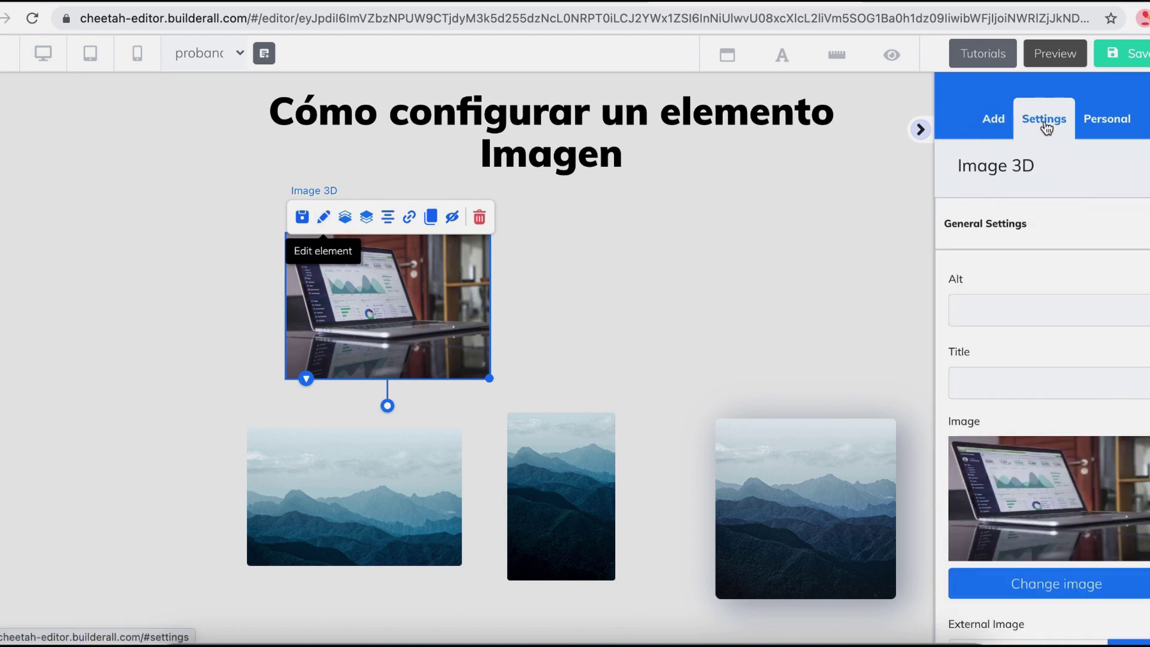
scroll(1044, 249, down, 2)
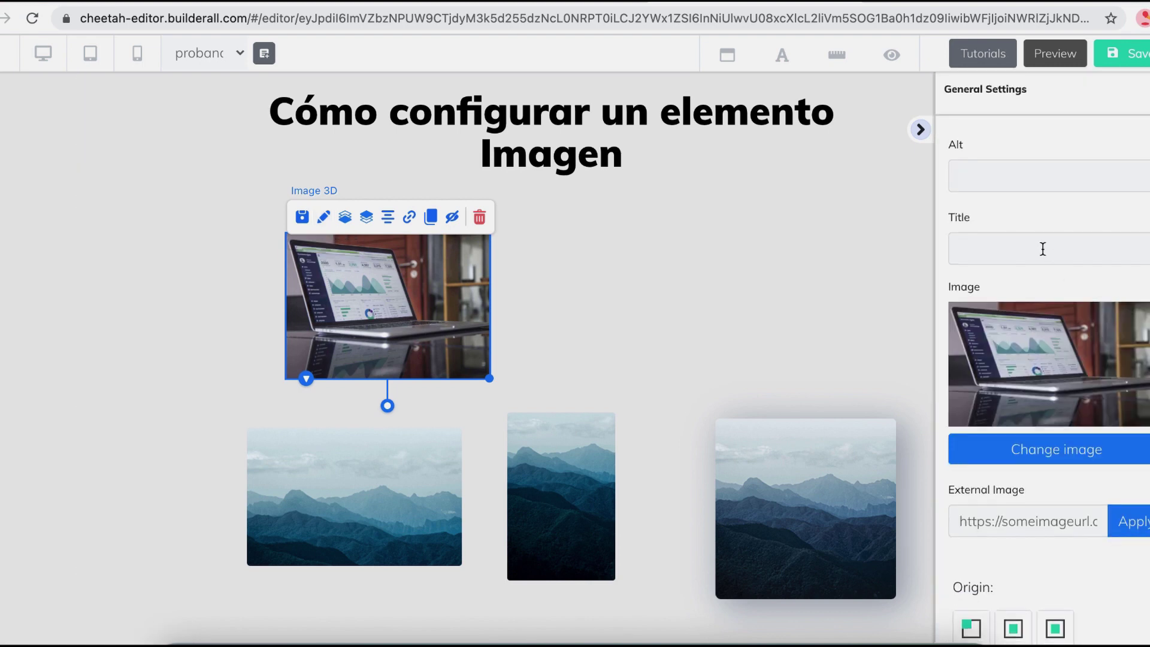
scroll(1043, 248, down, 5)
scroll(1043, 248, up, 4)
scroll(1043, 248, up, 1)
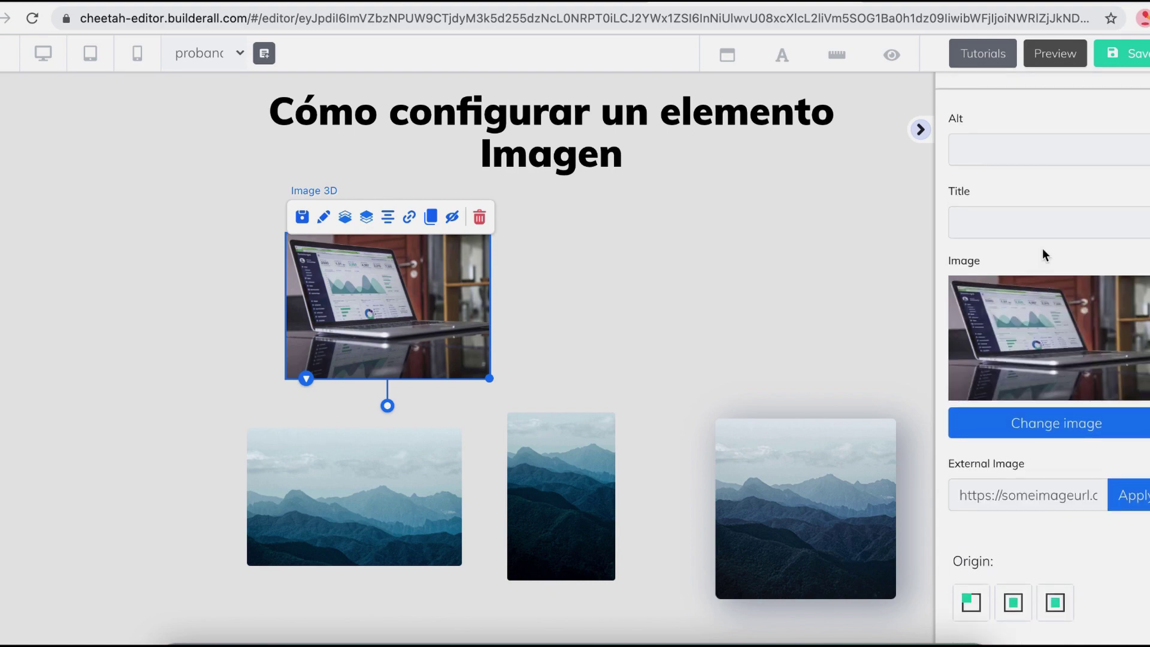
click(1045, 422)
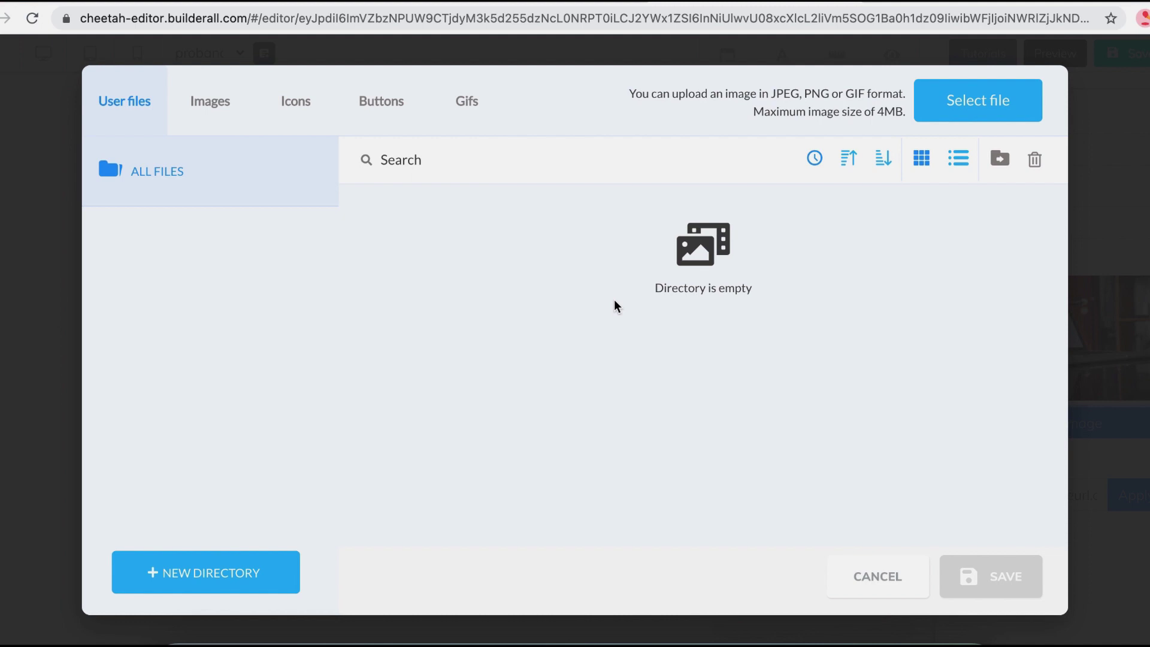
Upload paisaje.jpg, animaal.webp, chocolate.jpg and imagen from the imagenes folder to the user files.
click(975, 103)
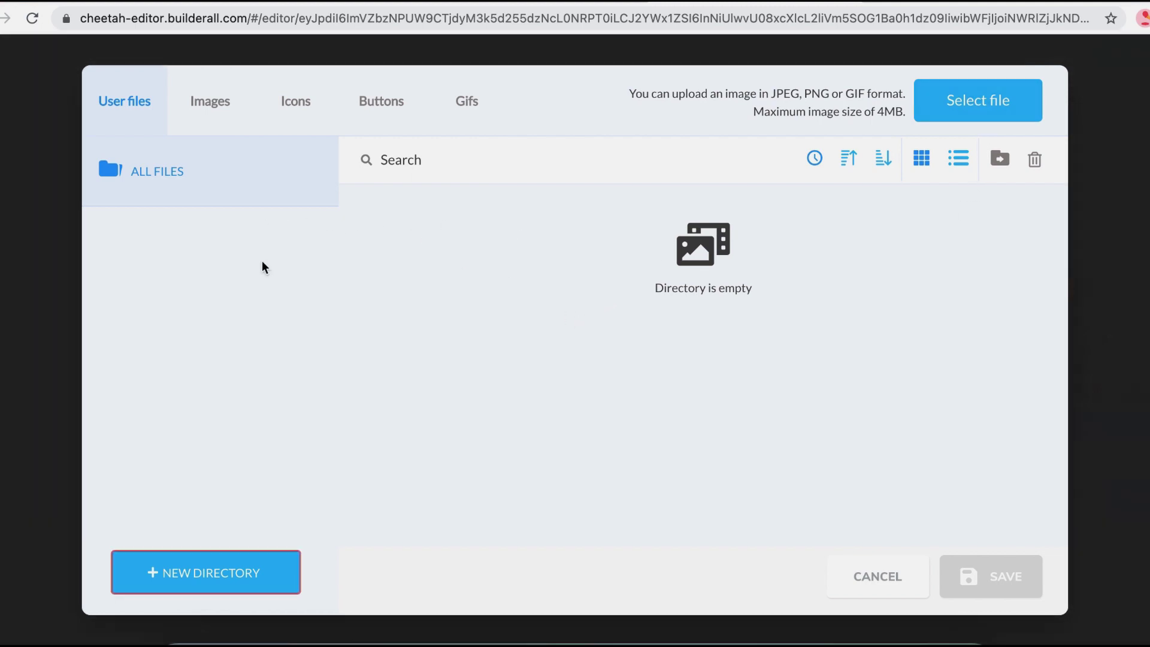
click(950, 108)
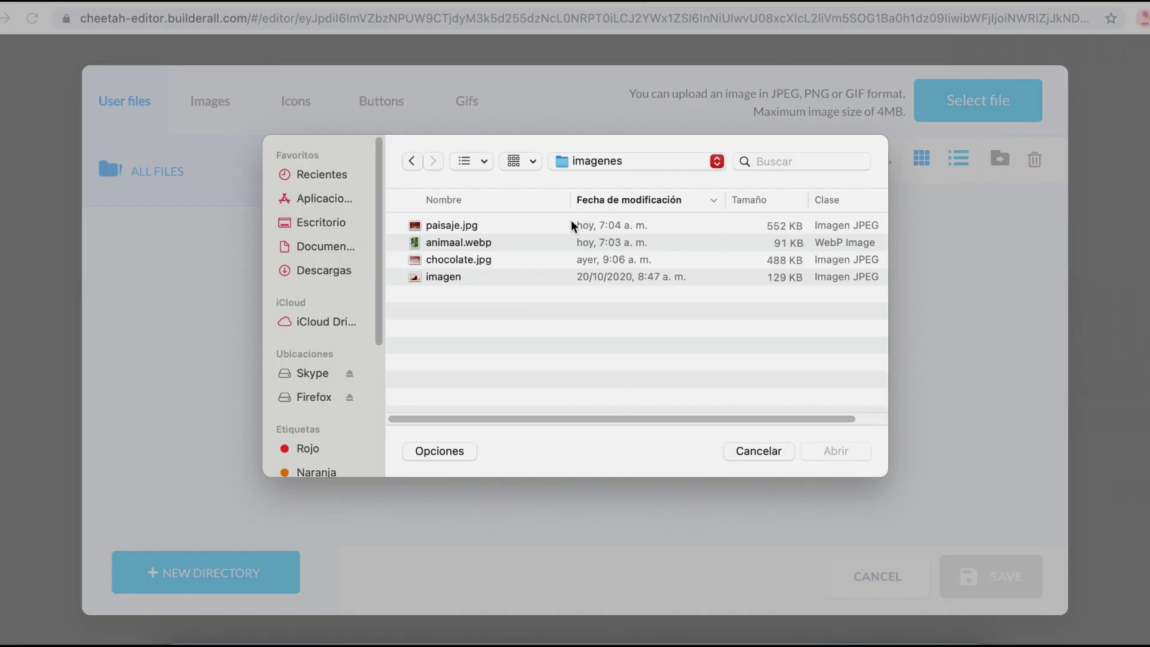
click(451, 226)
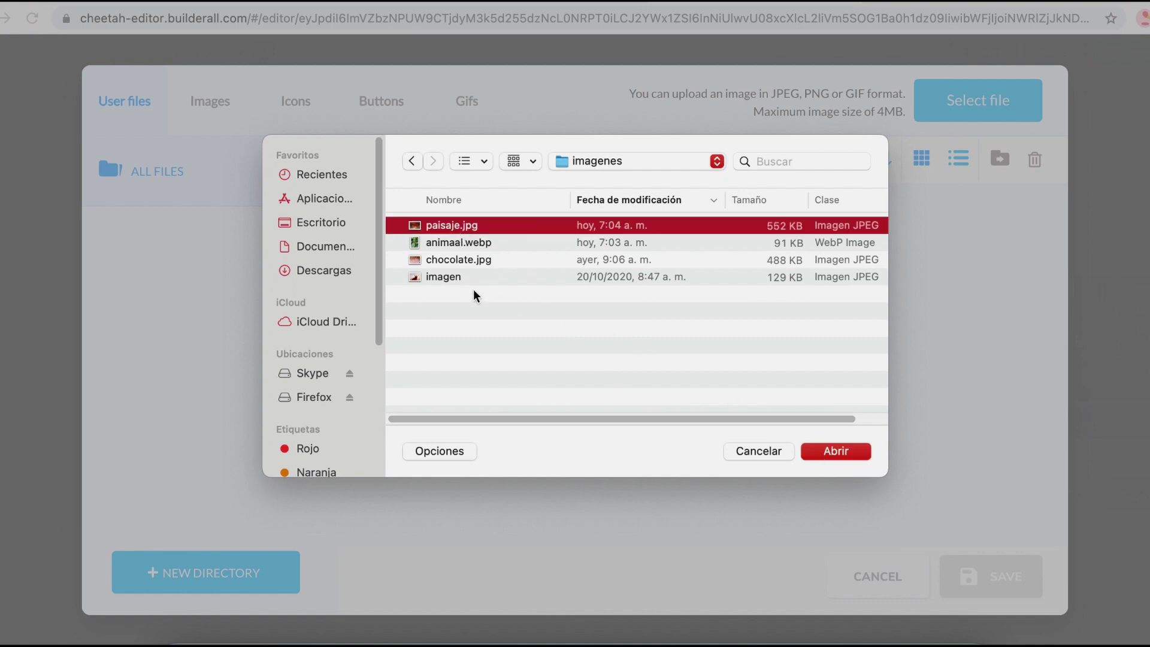
shift+click(457, 277)
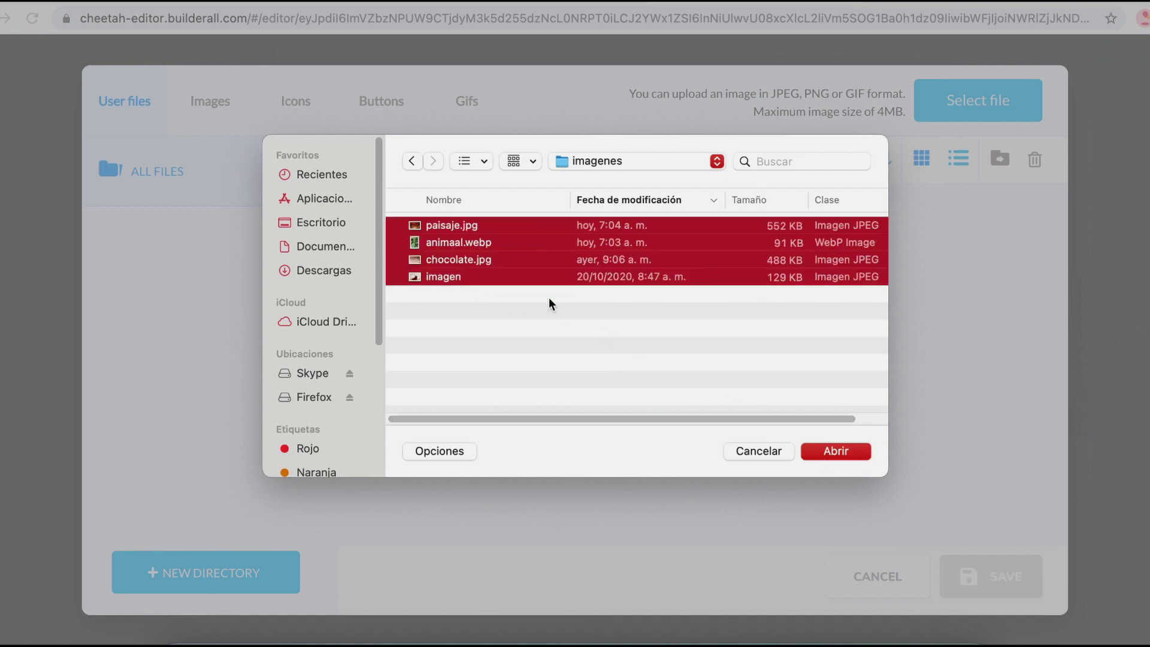
click(850, 451)
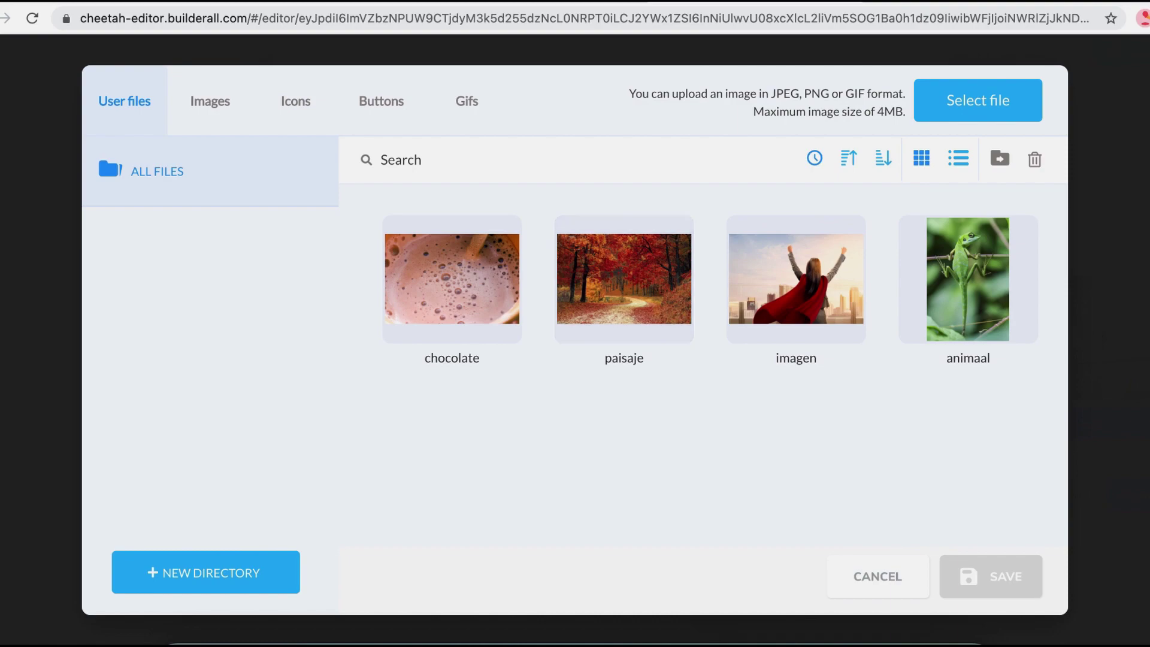
Choose the paisaje picture from the user files as the laptop image's replacement and save the selection.
key(super+t)
click(254, 222)
click(639, 240)
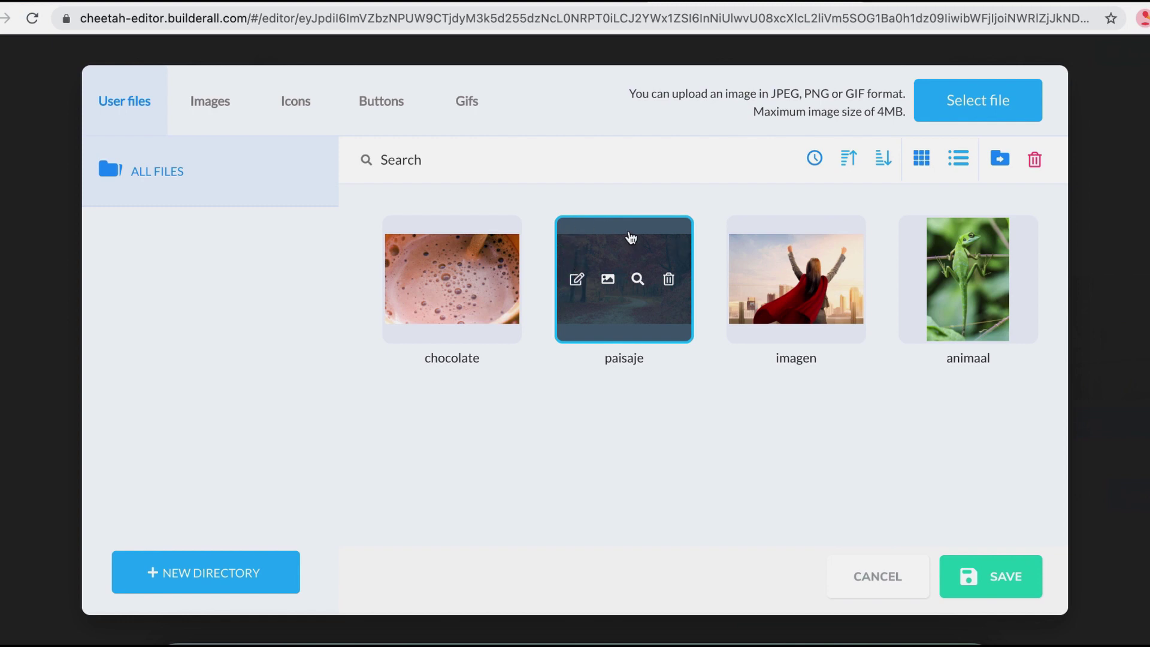
click(1003, 576)
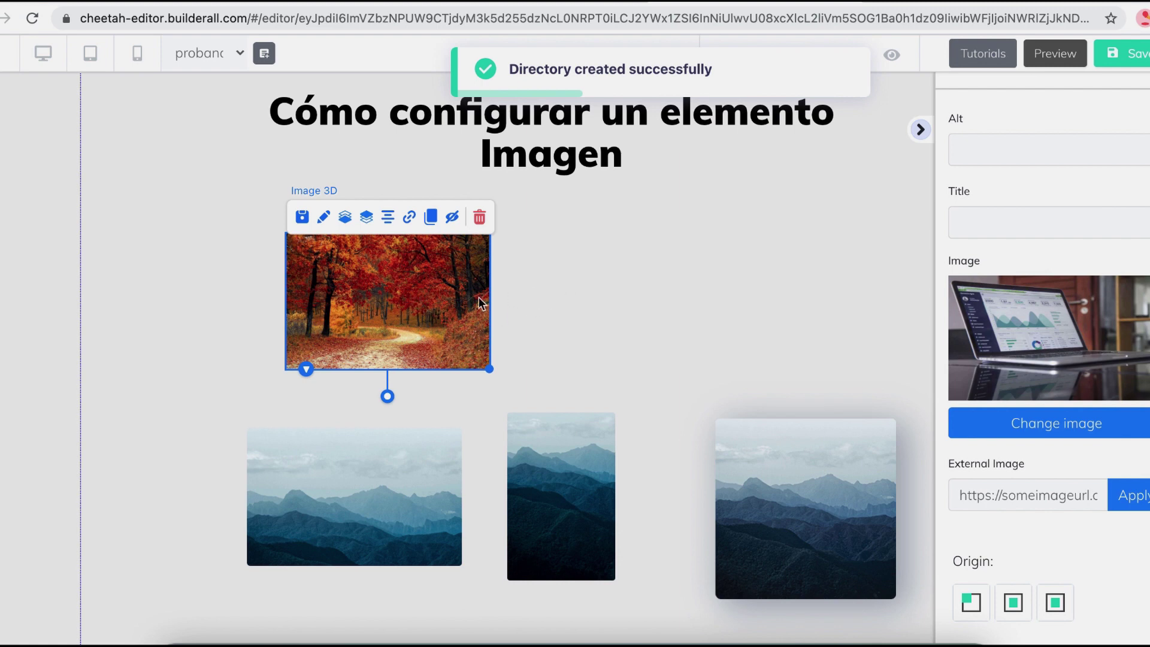
Review the image's origin, position, repeat and size options, and set its opacity to 87.
scroll(1015, 306, down, 2)
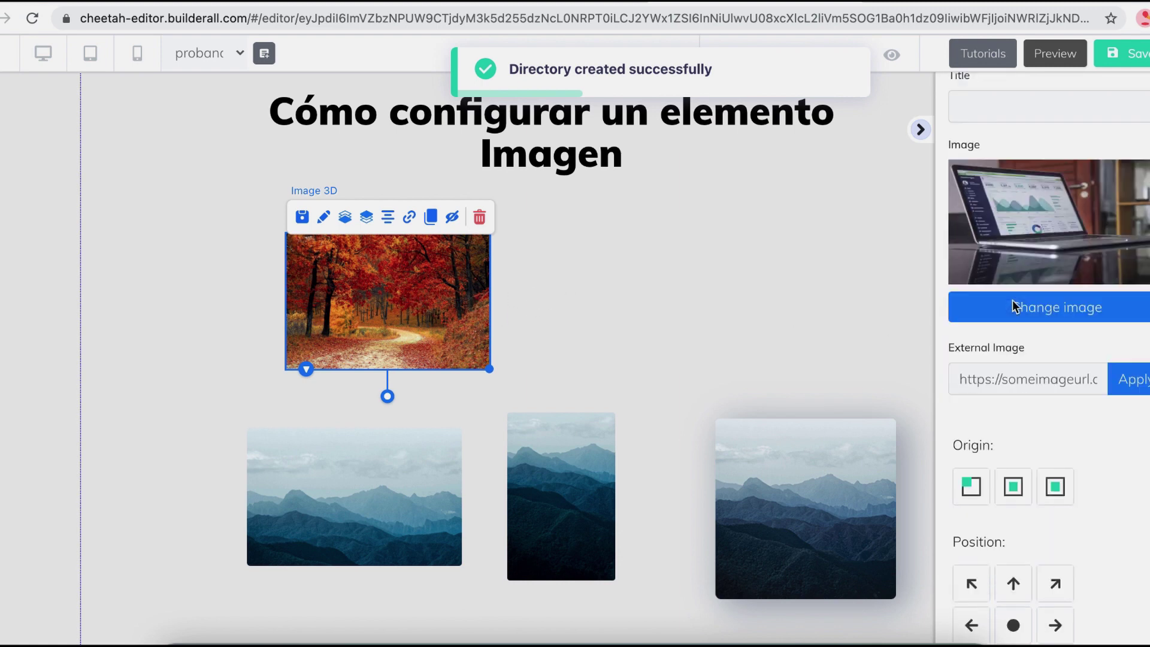
scroll(1013, 307, down, 2)
scroll(1014, 306, down, 1)
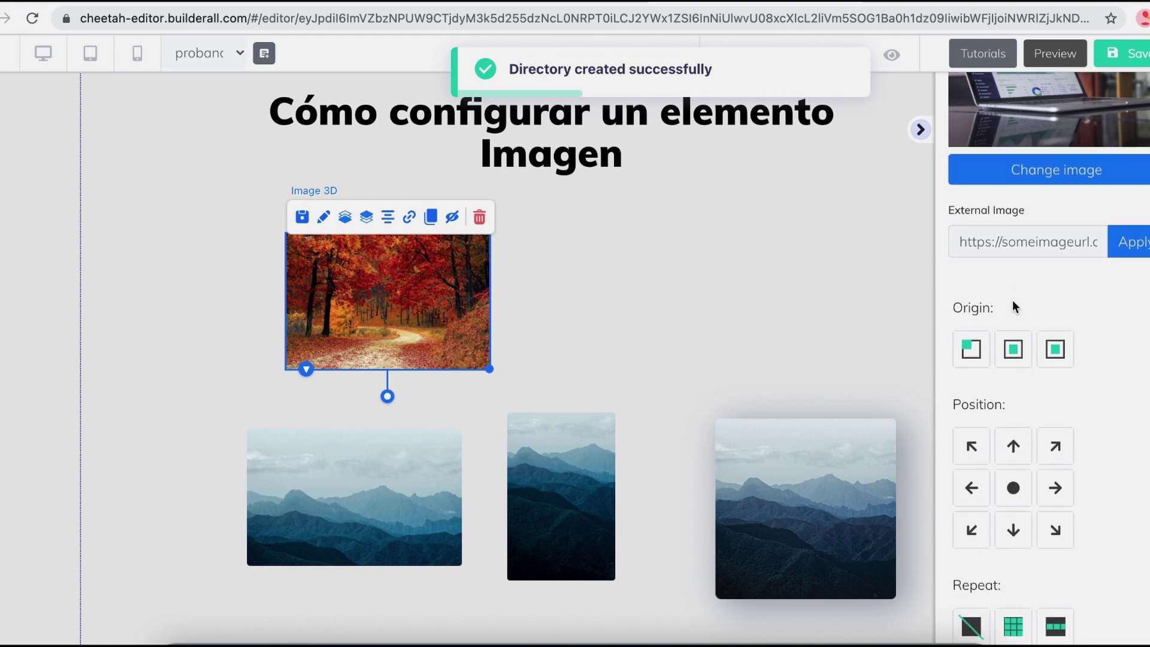
scroll(1012, 300, down, 1)
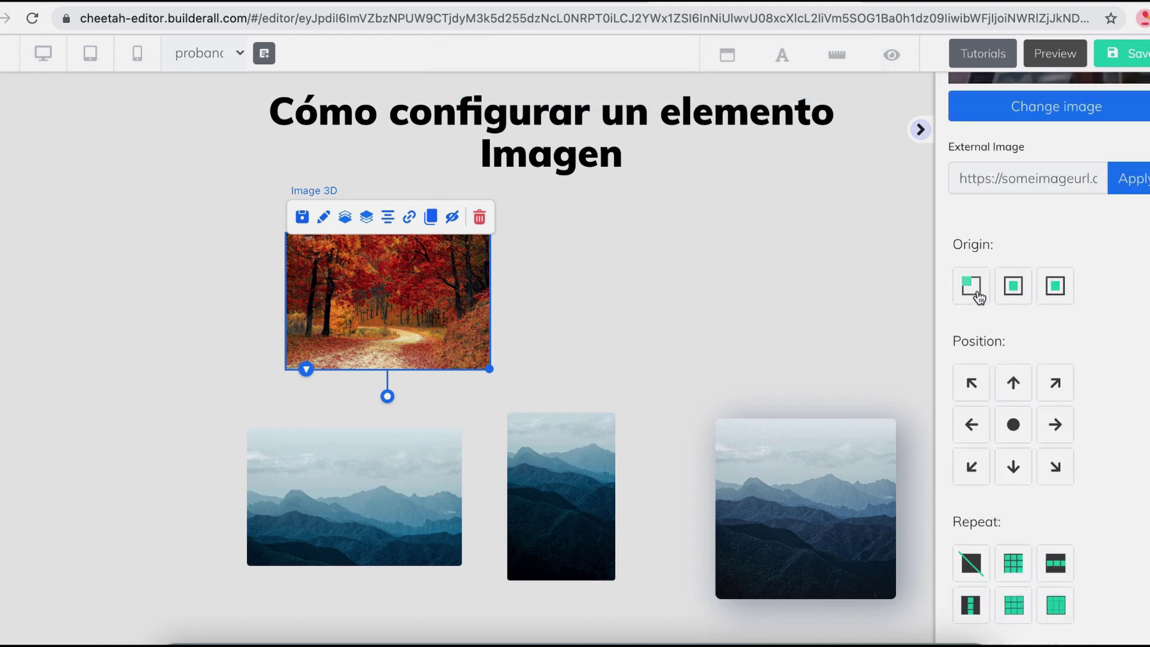
scroll(1019, 372, down, 7)
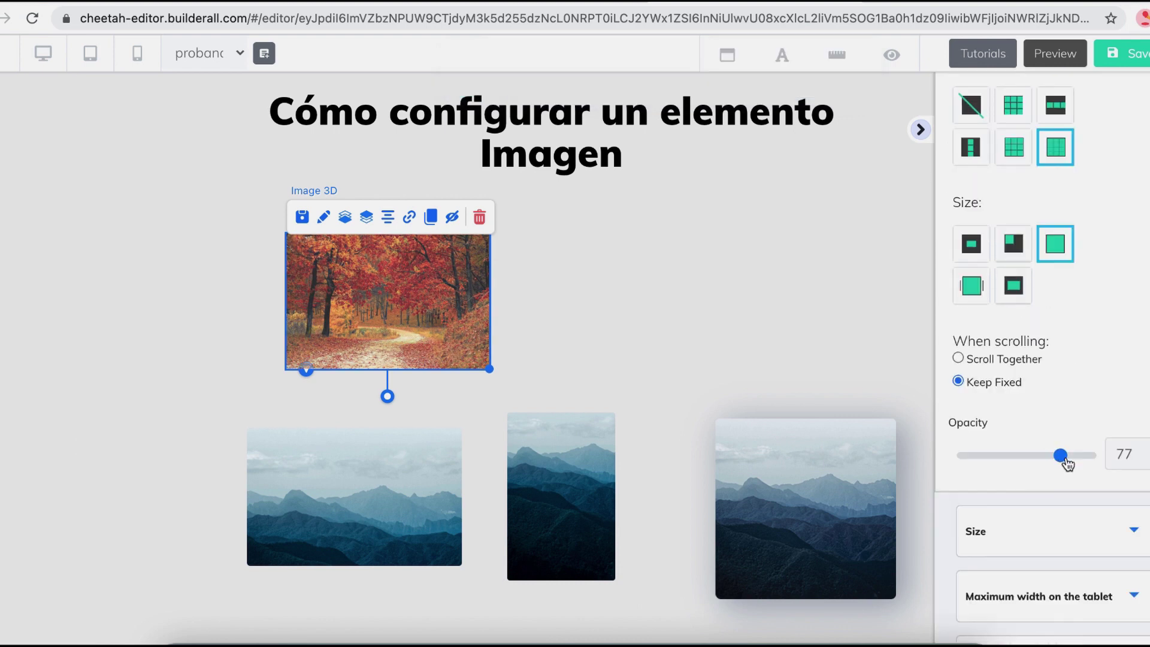
mouse_move(1064, 459)
mouse_down()
mouse_move(991, 458)
mouse_move(1074, 461)
mouse_up()
scroll(1094, 379, down, 3)
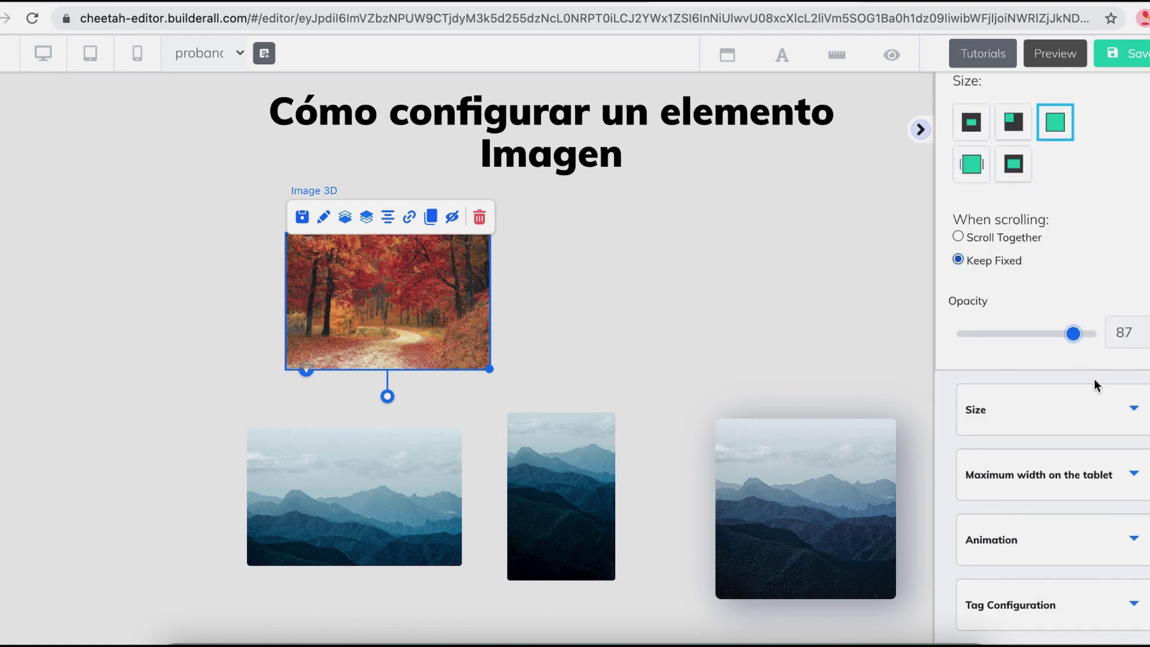
Open the autumn landscape image's size settings and set its width to 220.
click(1137, 349)
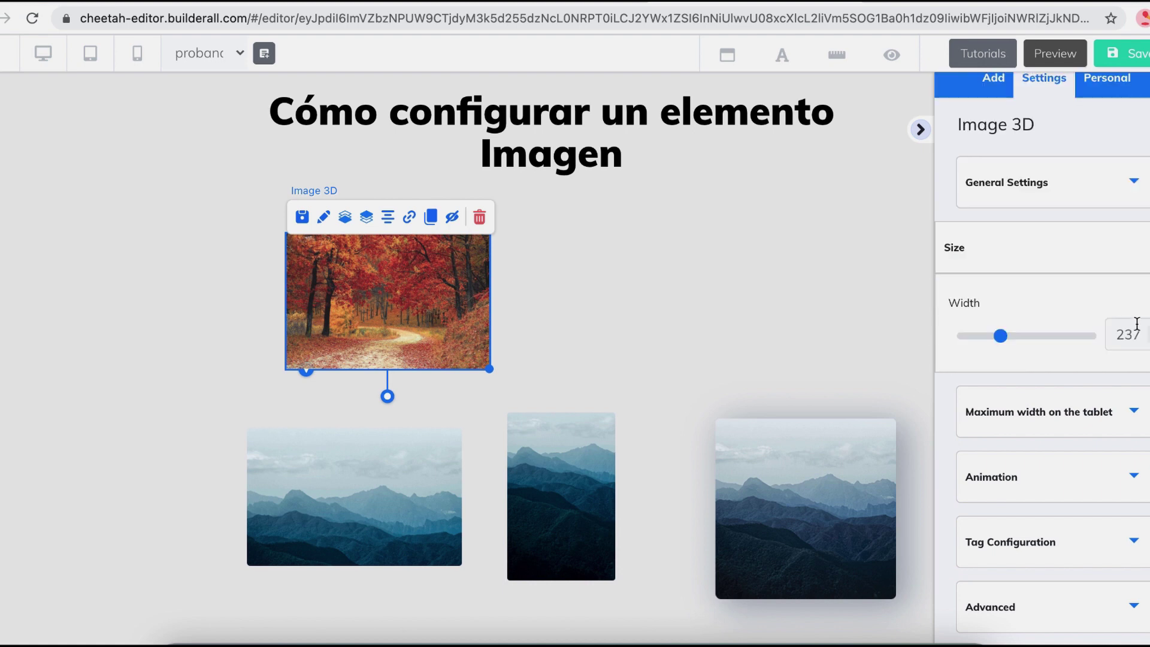
scroll(1142, 273, up, 1)
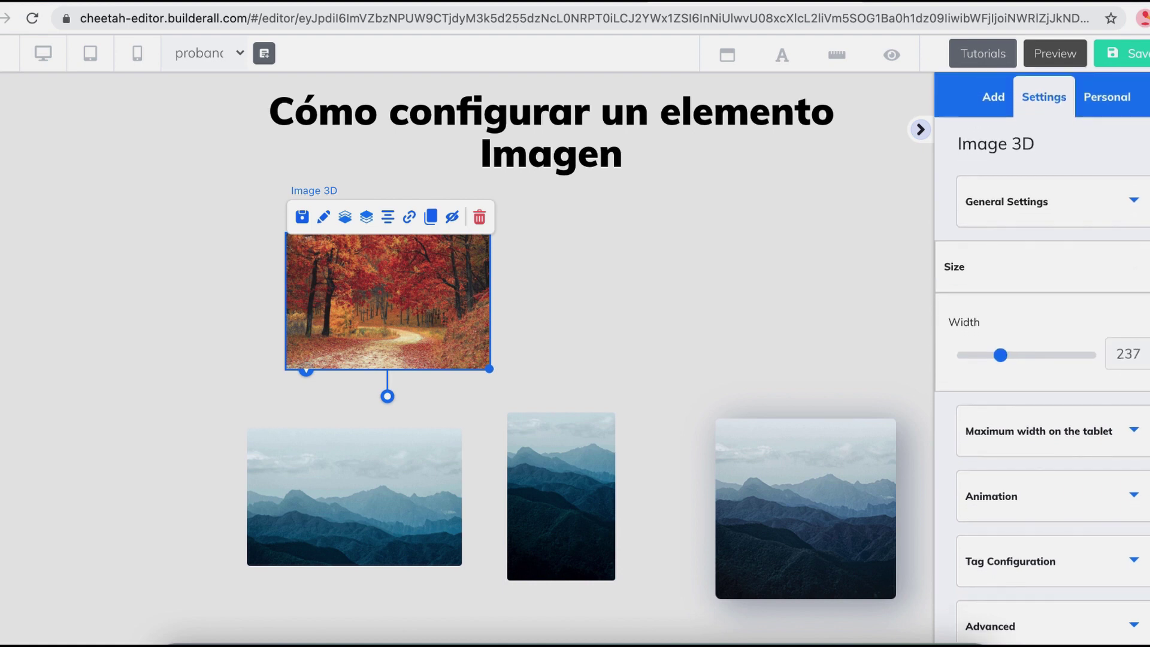
mouse_move(1000, 355)
mouse_down()
mouse_move(1026, 356)
mouse_move(999, 357)
mouse_up()
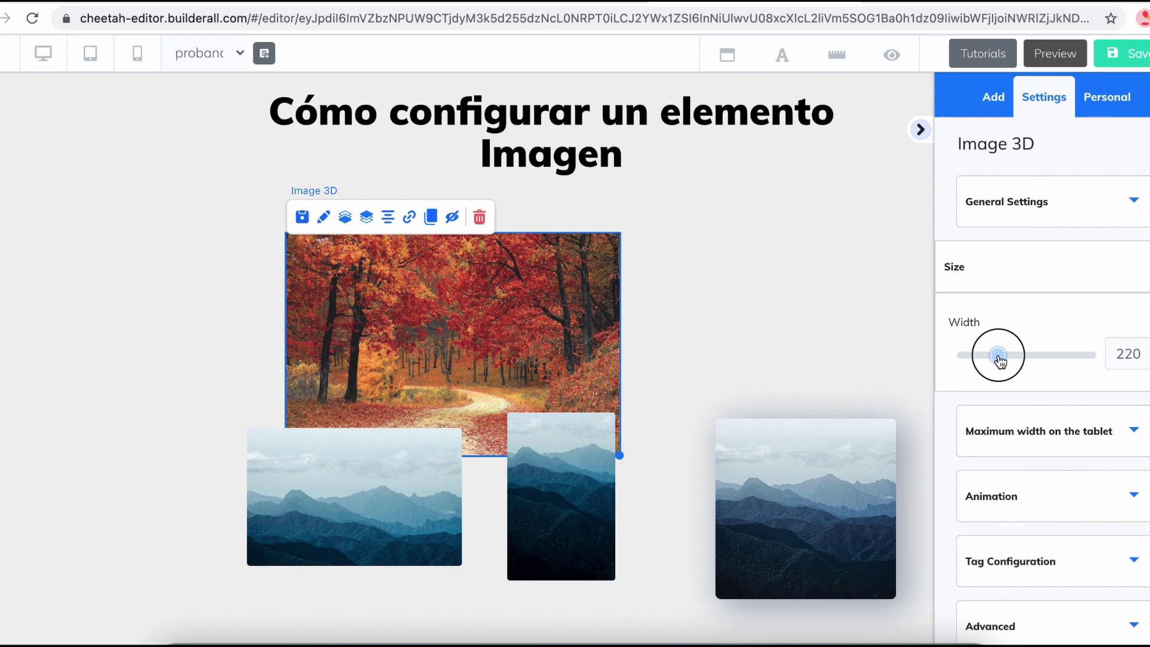